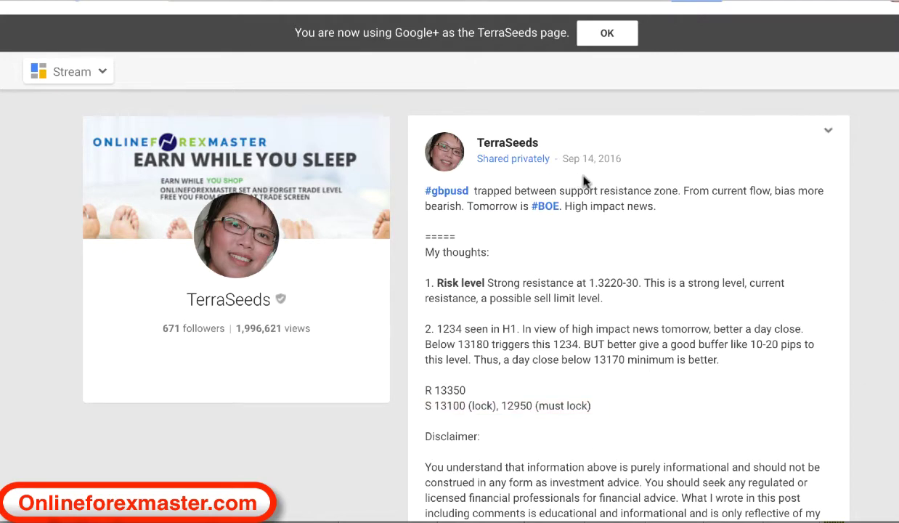
- Read the Sep 14, 2016 #gbpusd post for its risk level, lock levels and attached chart photos
scroll(748, 319, "down", 5)
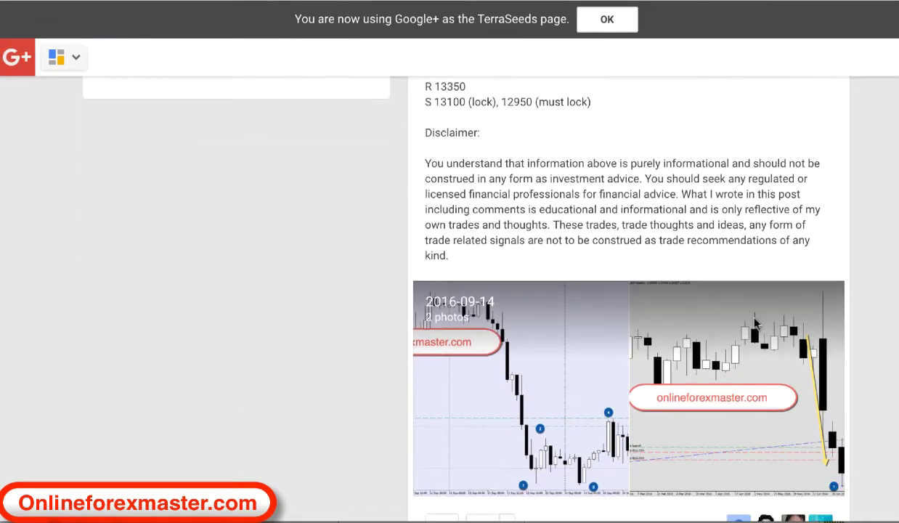
scroll(755, 325, "down", 1)
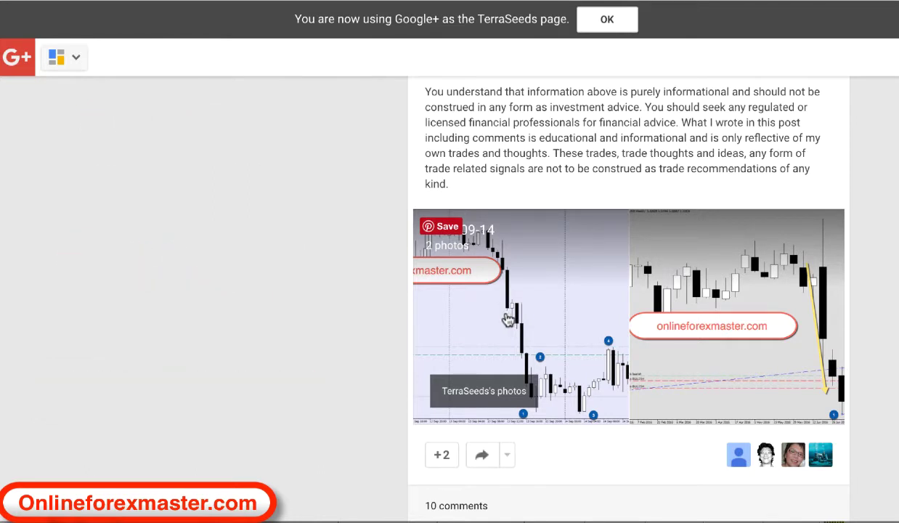
scroll(507, 319, "up", 5)
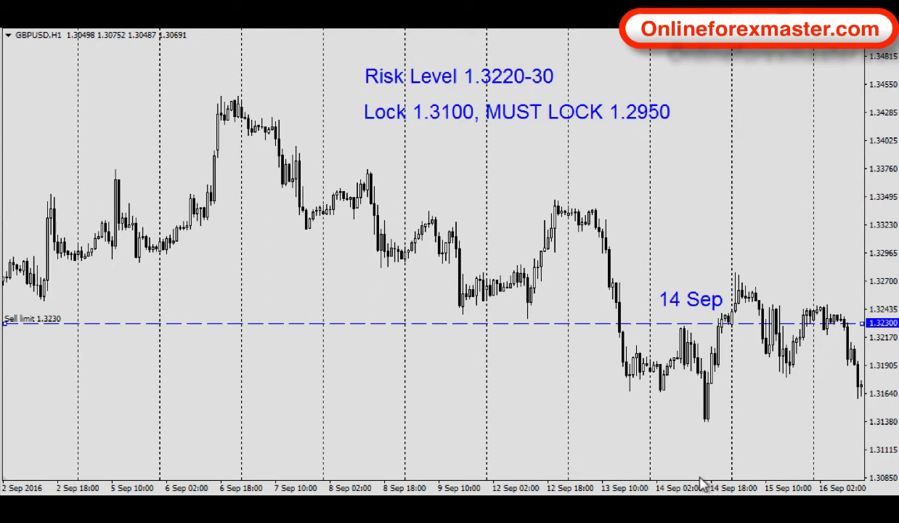
- Draw two descending trend lines on the GBPUSD H1 chart, from the 6 Sep high to 9 Sep and from 12 Sep to the 14 Sep low
left_click(408, 27)
left_click_drag(241, 114, 477, 321)
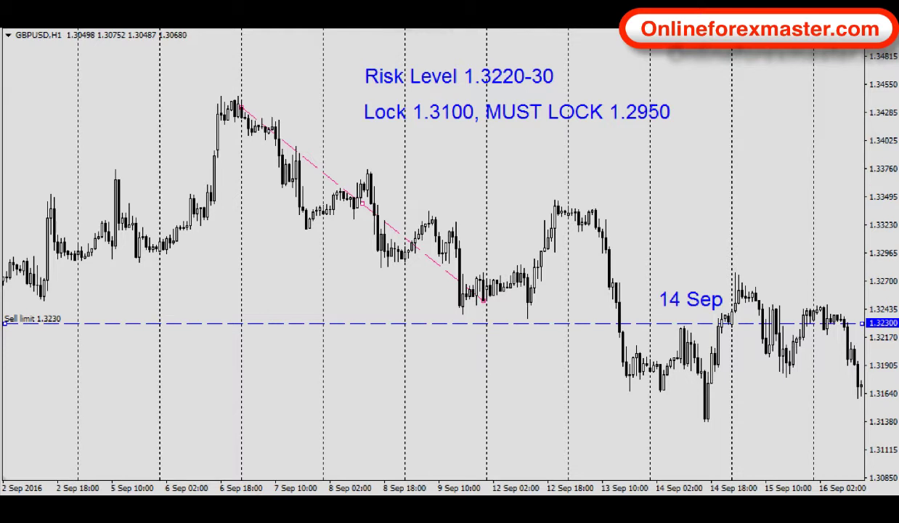
left_click_drag(568, 211, 701, 422)
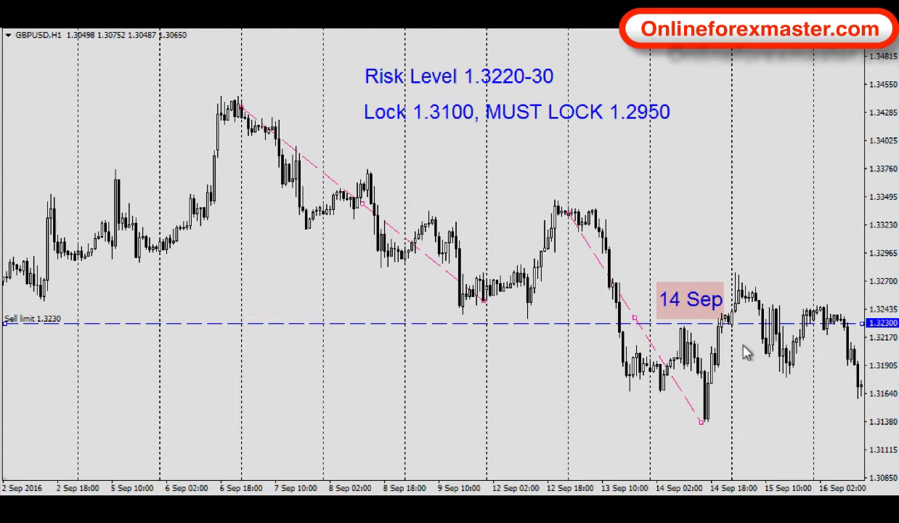
mouse_move(738, 290)
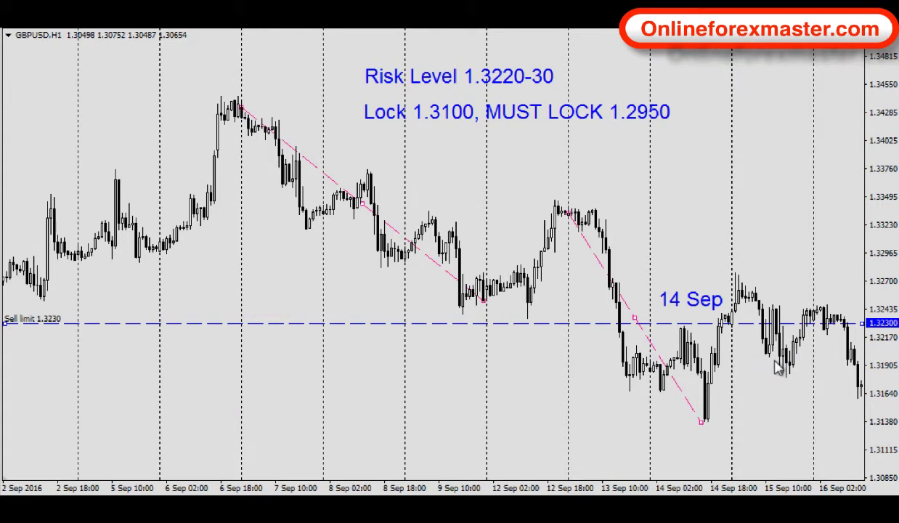
- Place Arrow Down markers above the 15 Sep and early 16 Sep candle highs near the 1.3230 sell limit line
left_click(566, 15)
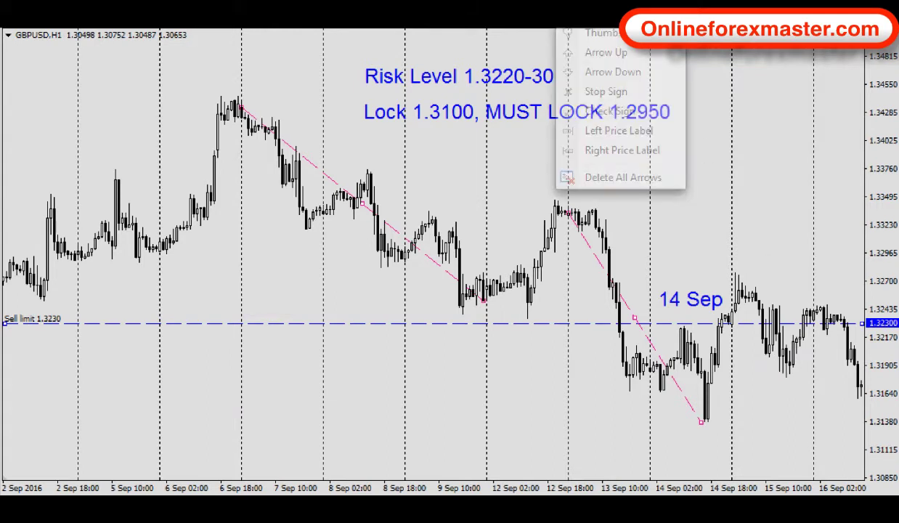
left_click(591, 71)
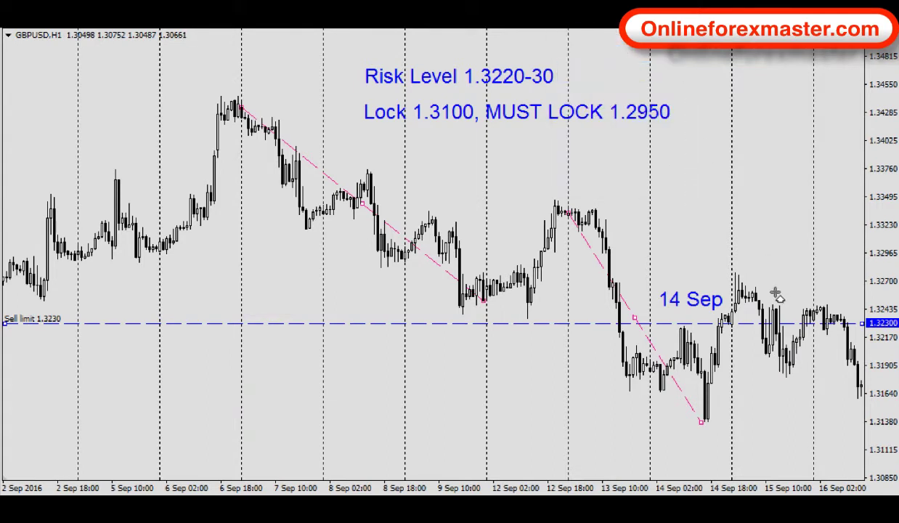
left_click(775, 296)
left_click(540, 18)
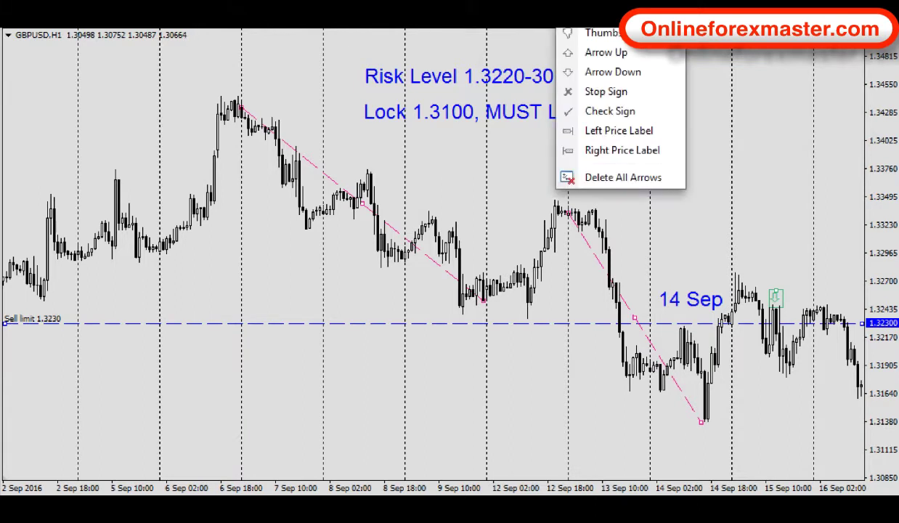
left_click(584, 71)
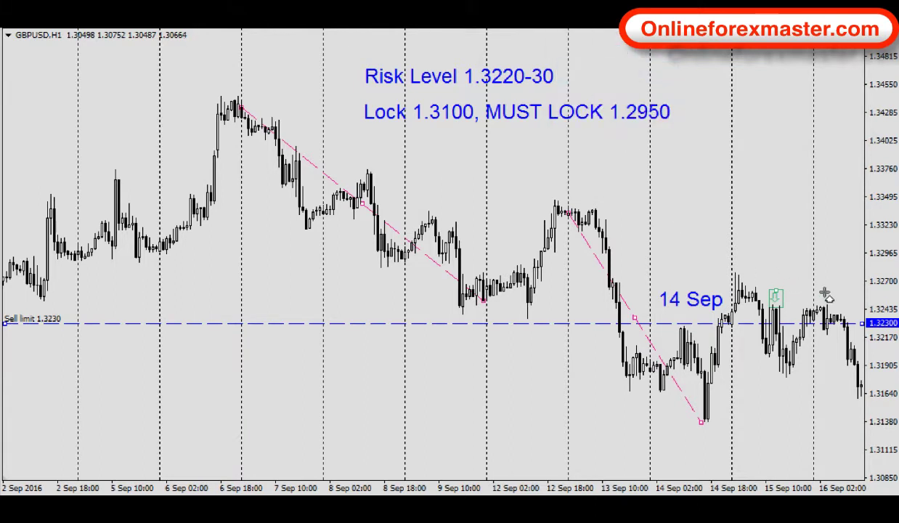
left_click(821, 296)
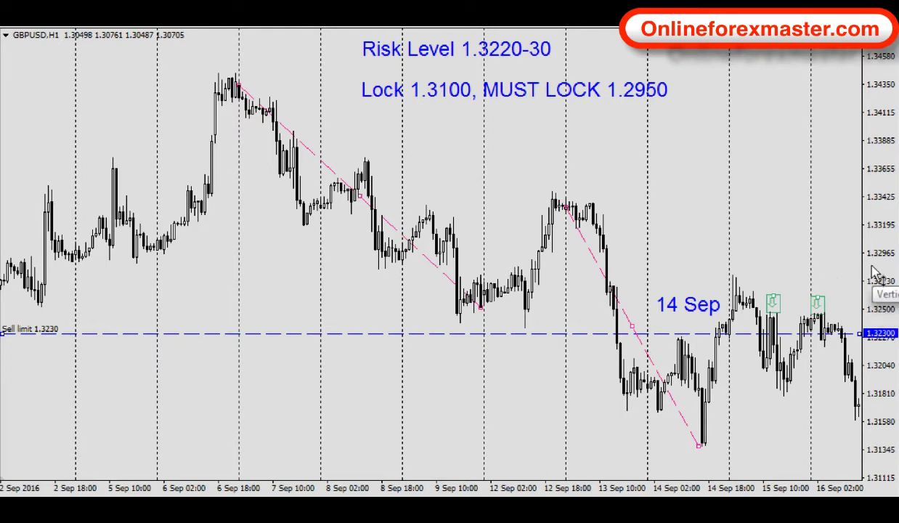
- Examine the 1.3100 and 1.2950 lock levels below the sell limit by compressing the price scale, and restore the closer view
left_click_drag(874, 272, 864, 411)
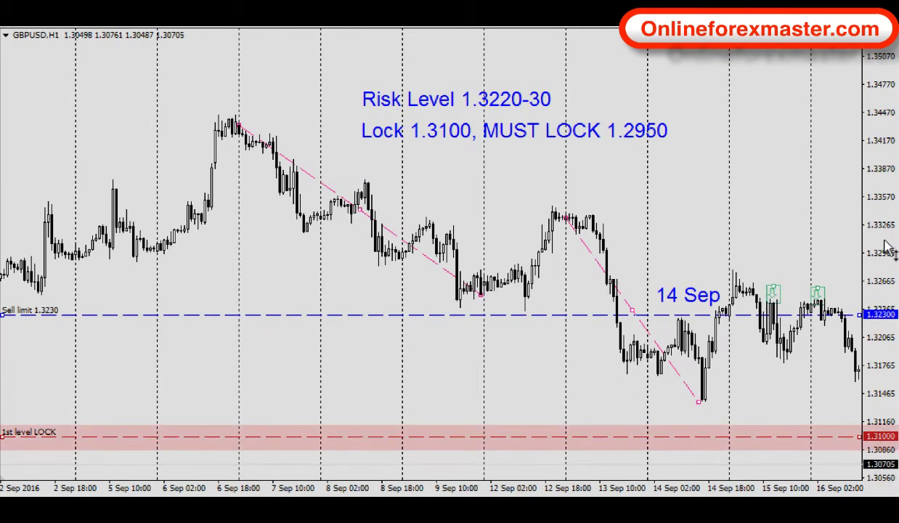
left_click_drag(874, 247, 848, 323)
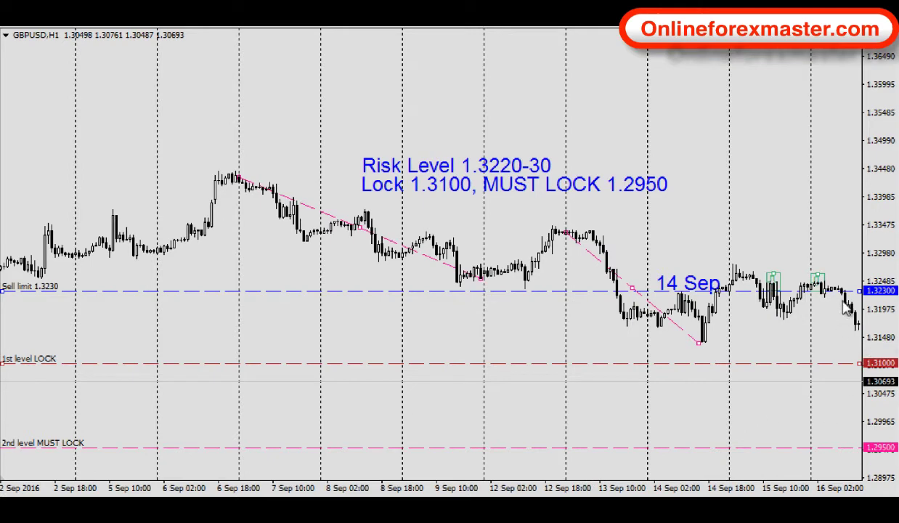
left_click_drag(891, 312, 855, 154)
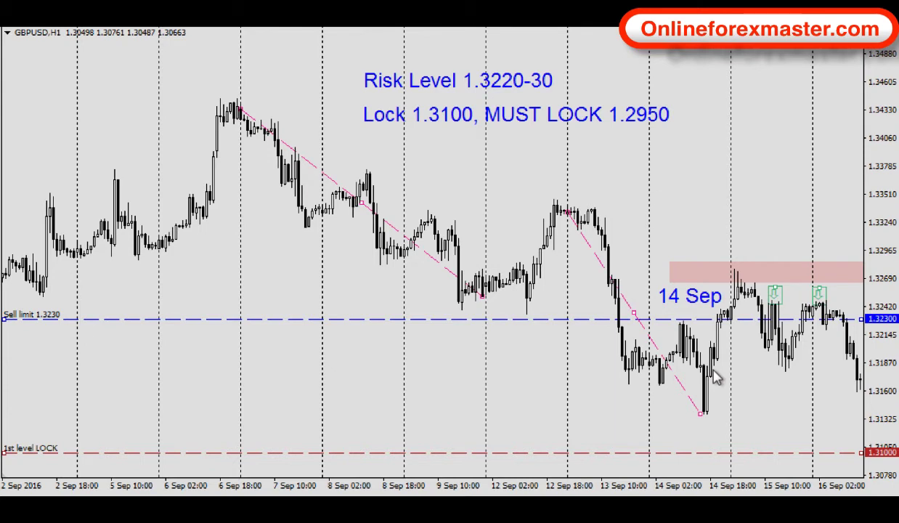
key("BackSpace")
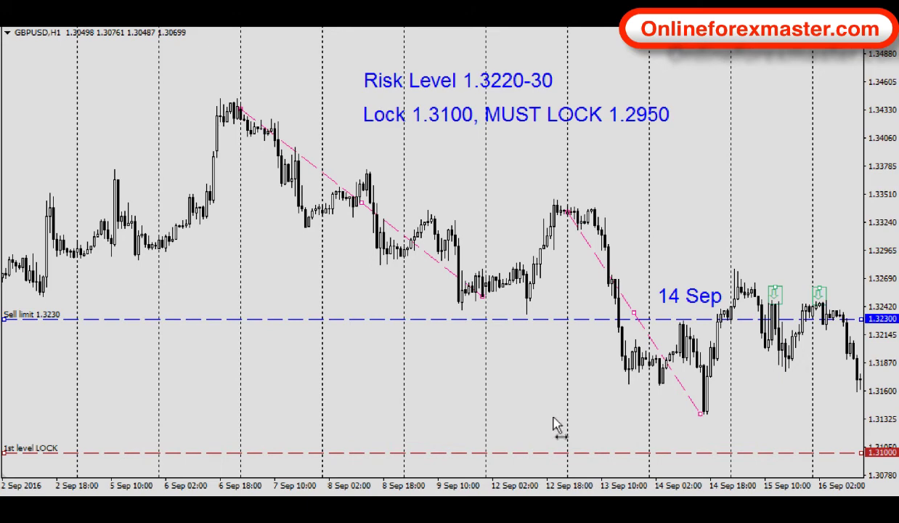
- Advance the chart from 16 Sep through 21 Sep and examine price against the 1st level LOCK and 2nd level MUST LOCK lines
scroll(554, 426, "down", 4)
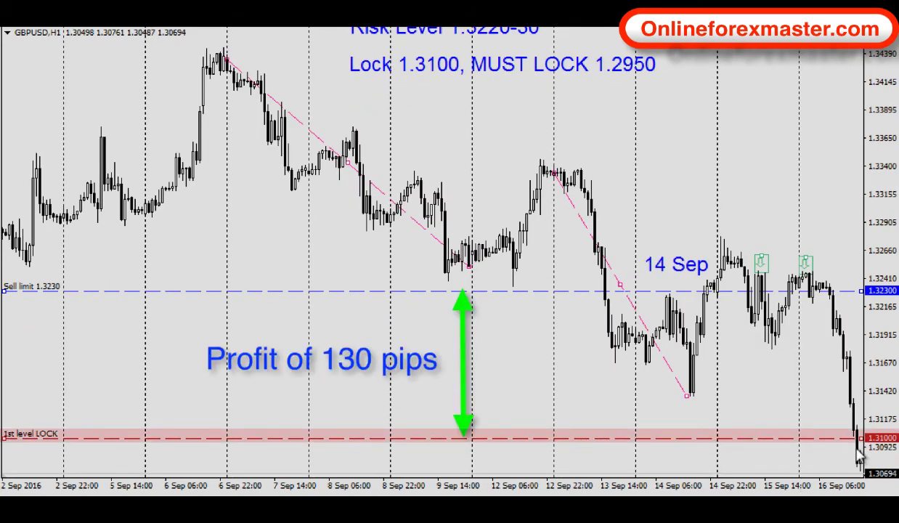
scroll(420, 398, "down", 3)
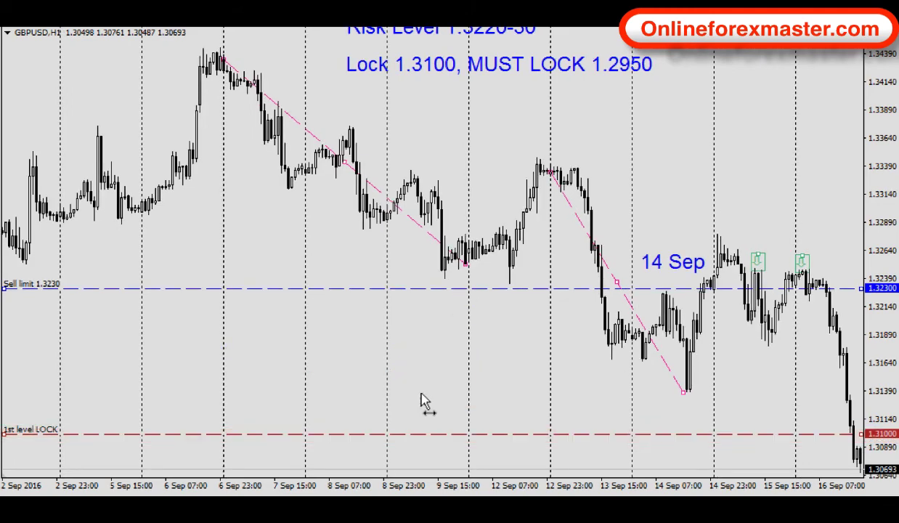
scroll(420, 399, "down", 4)
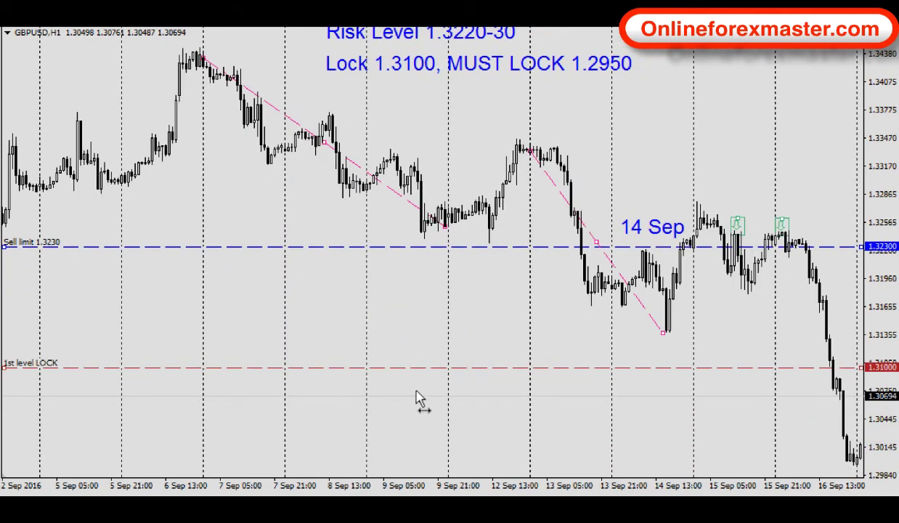
scroll(413, 398, "down", 3)
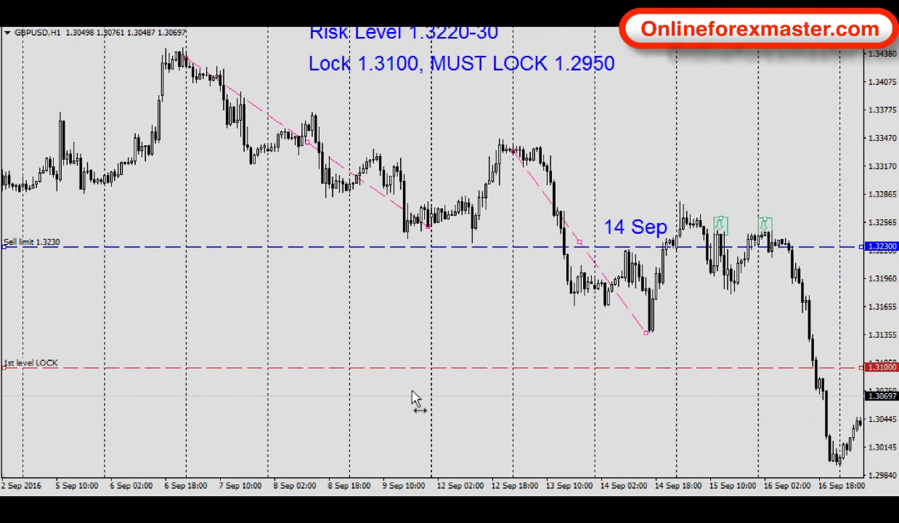
scroll(410, 397, "down", 5)
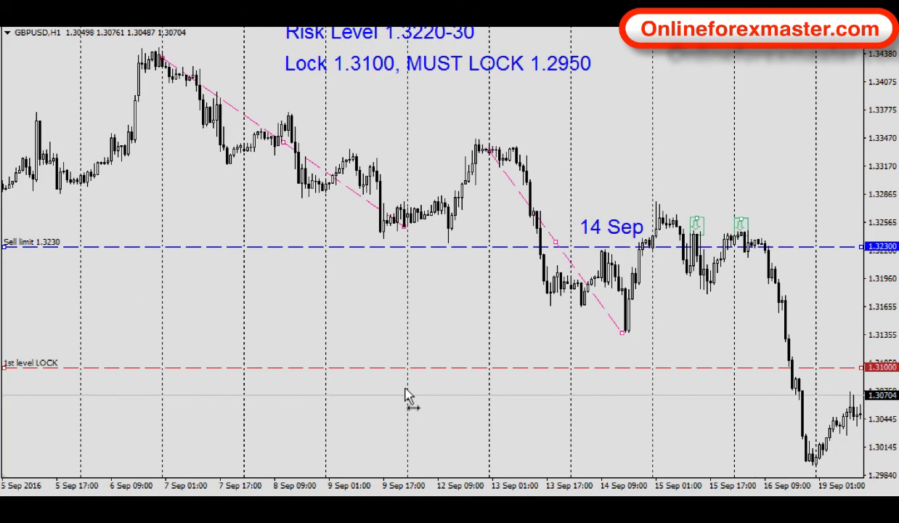
scroll(404, 396, "down", 4)
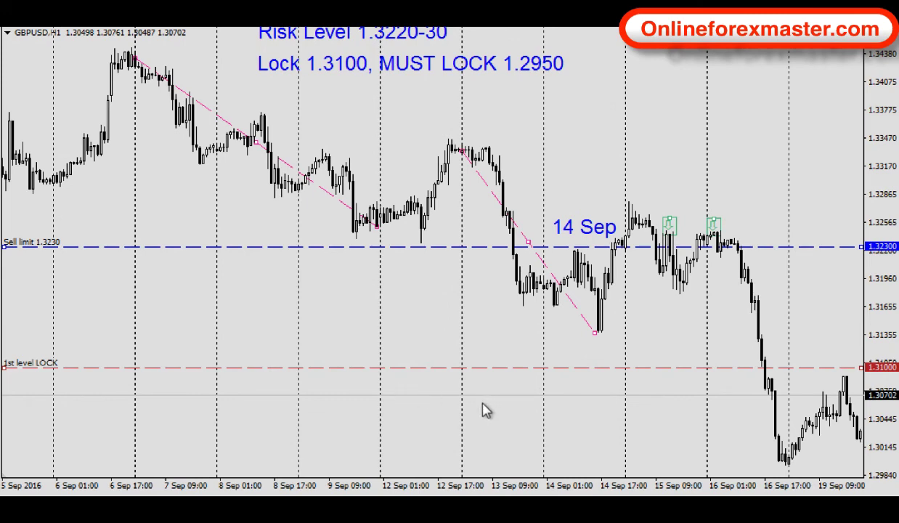
scroll(483, 418, "down", 3)
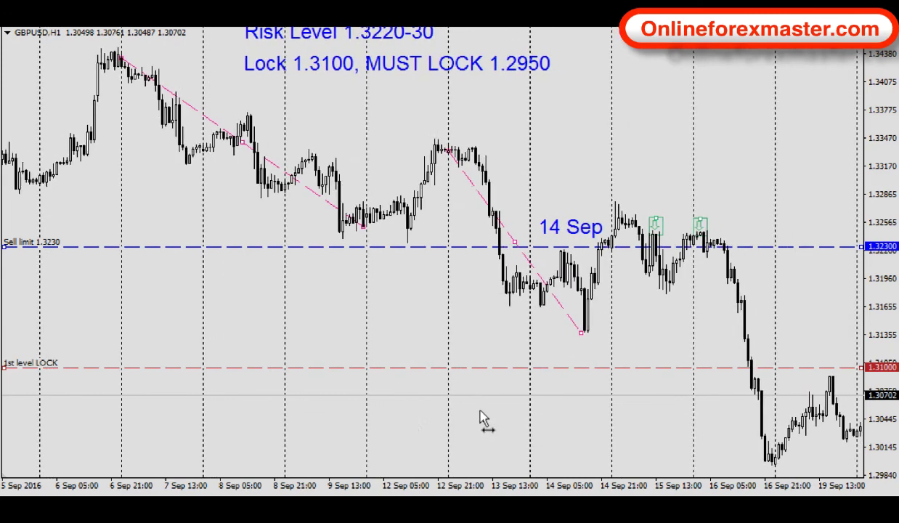
scroll(480, 419, "down", 8)
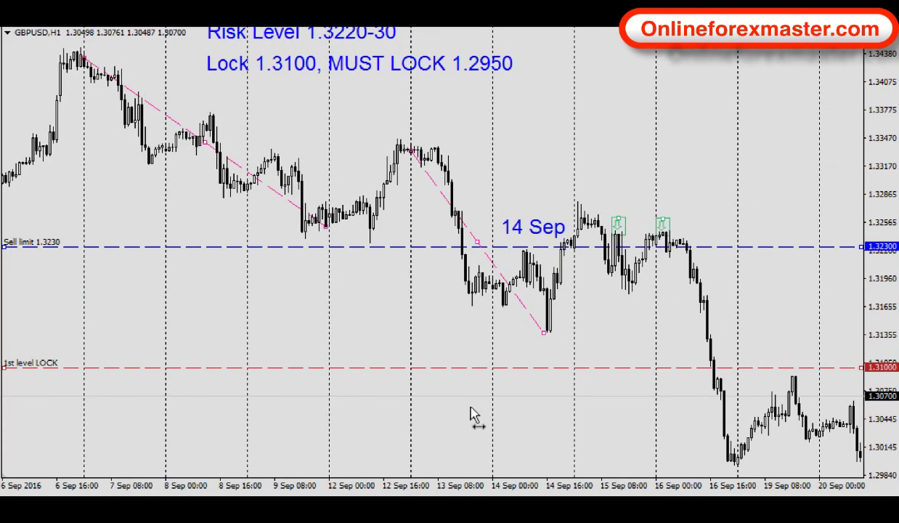
scroll(471, 416, "down", 5)
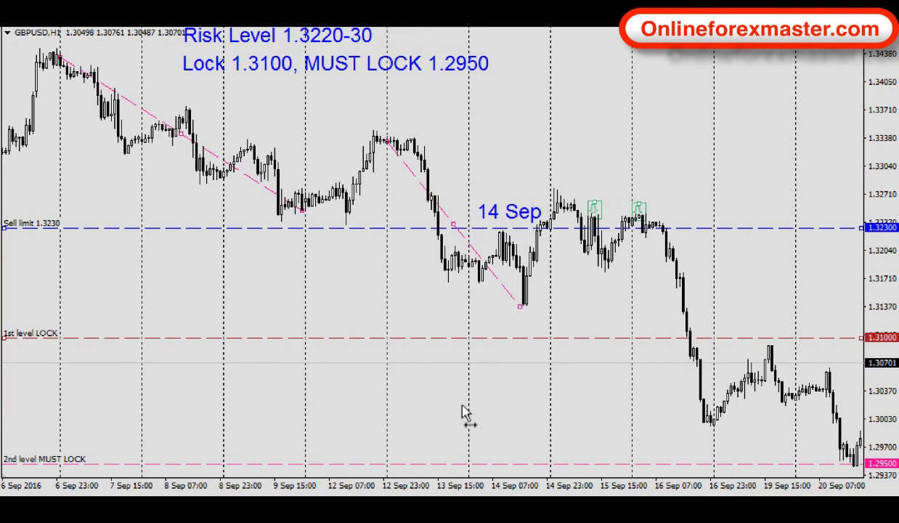
scroll(465, 415, "down", 2)
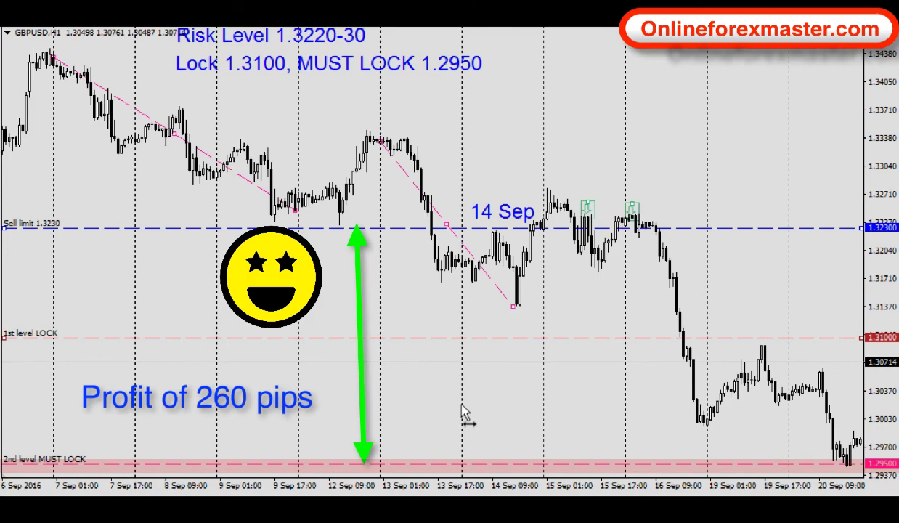
scroll(462, 414, "down", 4)
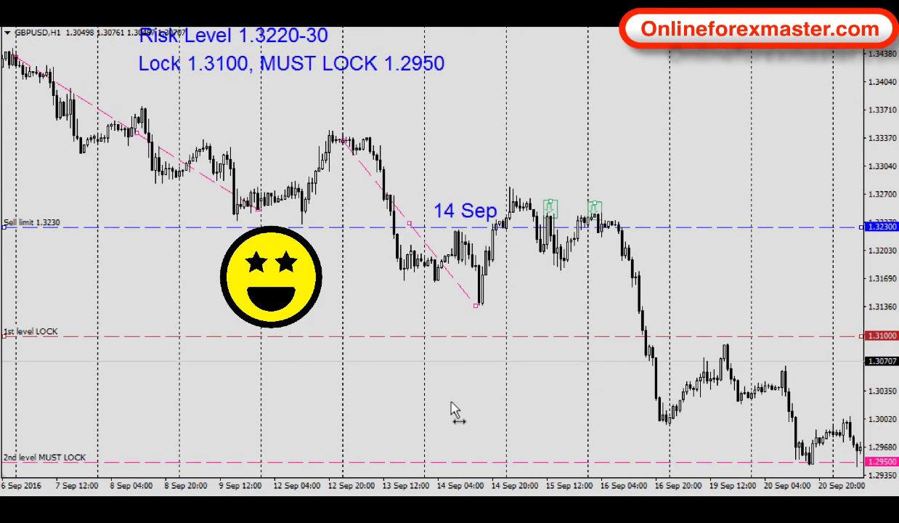
scroll(450, 410, "down", 6)
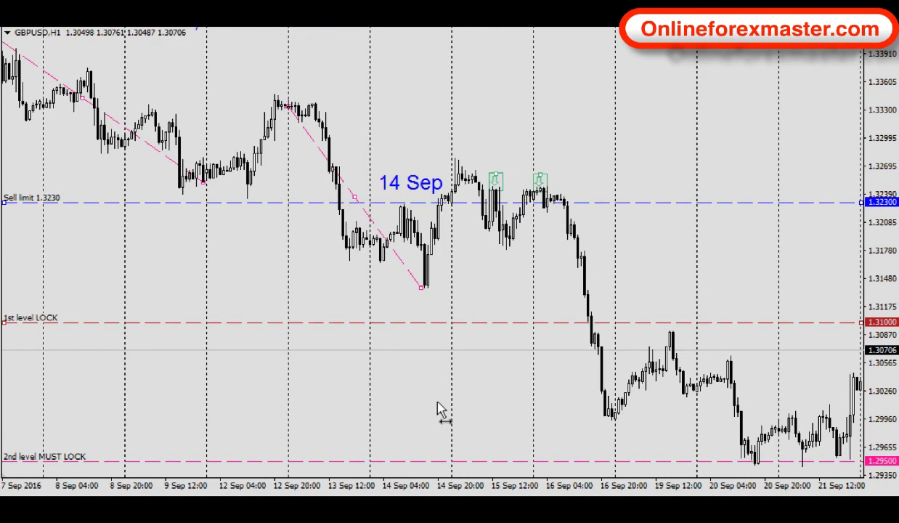
scroll(438, 411, "down", 2)
scroll(434, 412, "down", 2)
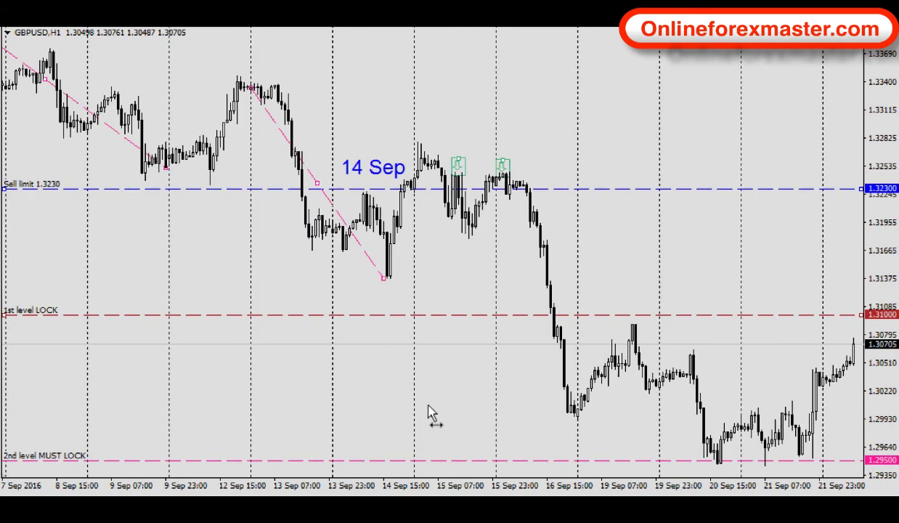